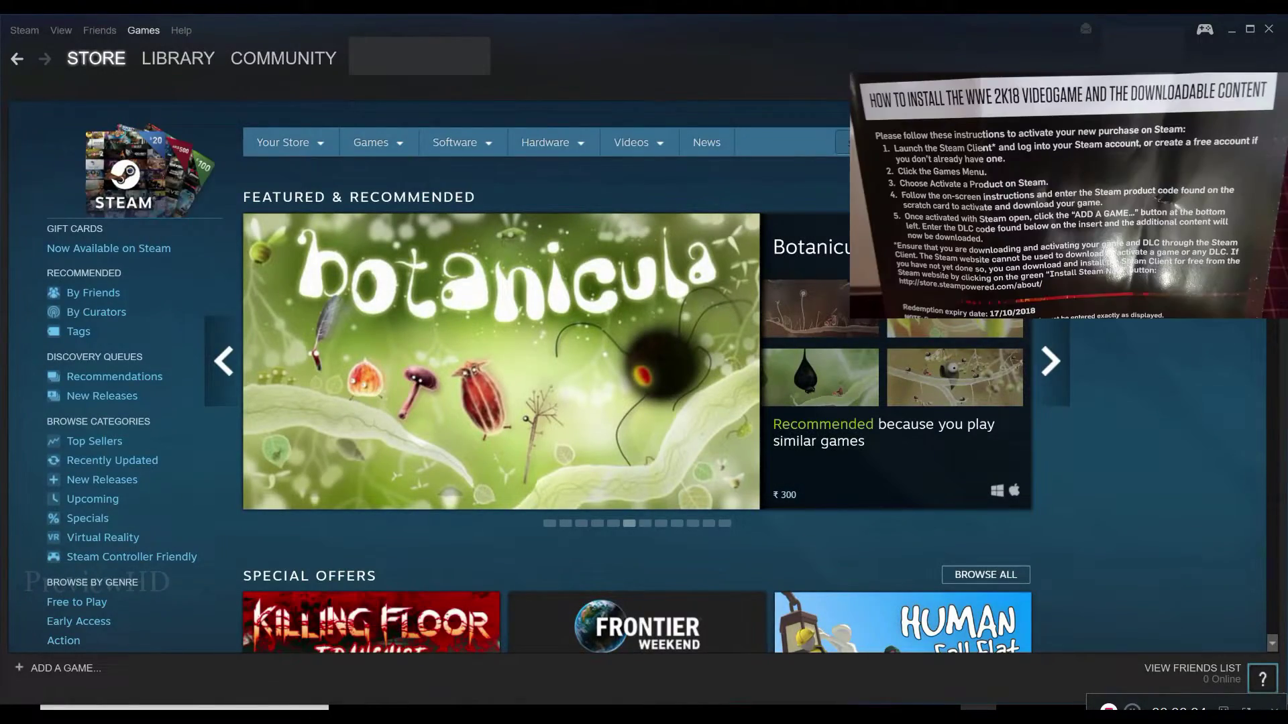
- Start Games > Activate a Product on Steam and accept the Steam Subscriber Agreement
left_click(143, 30)
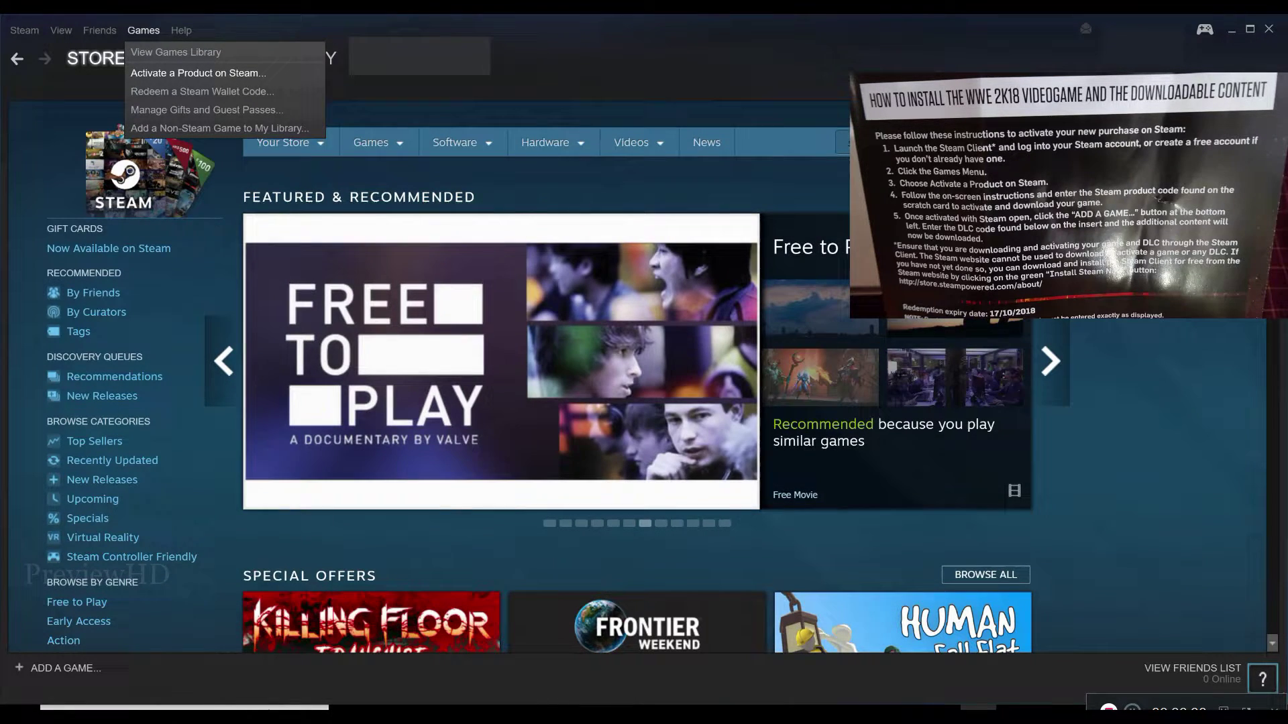
key("Return")
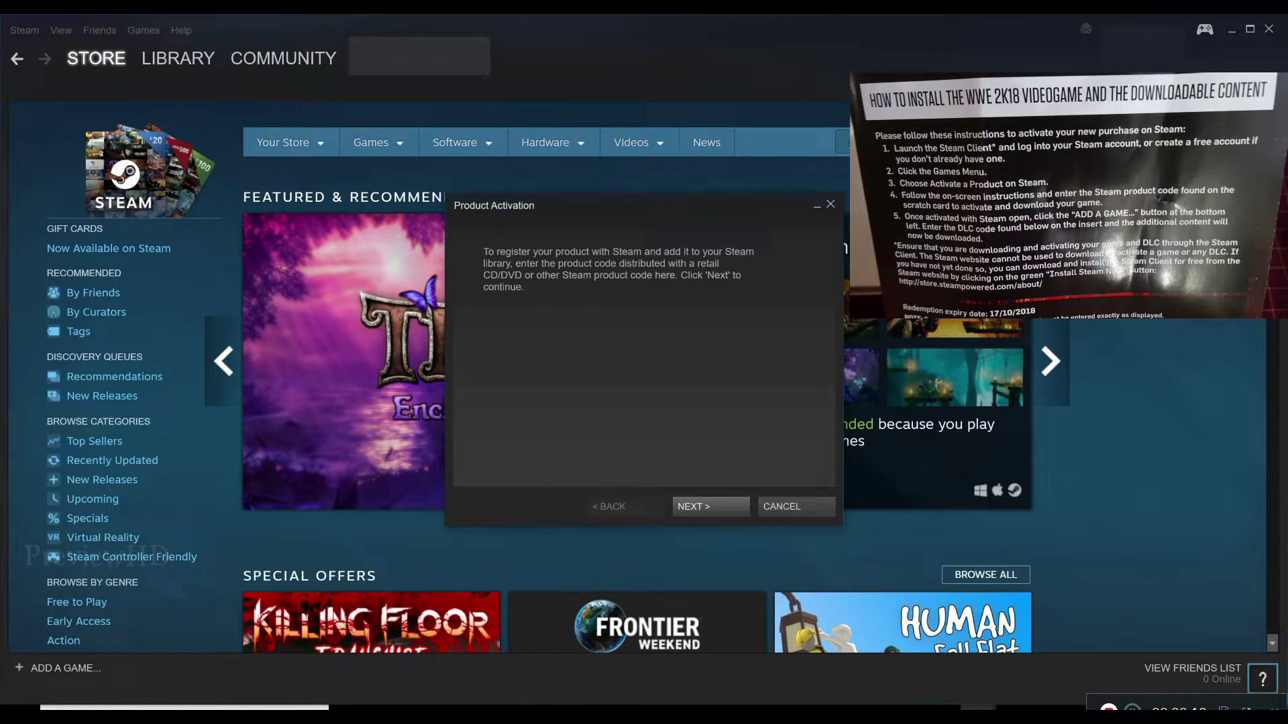
key("Return")
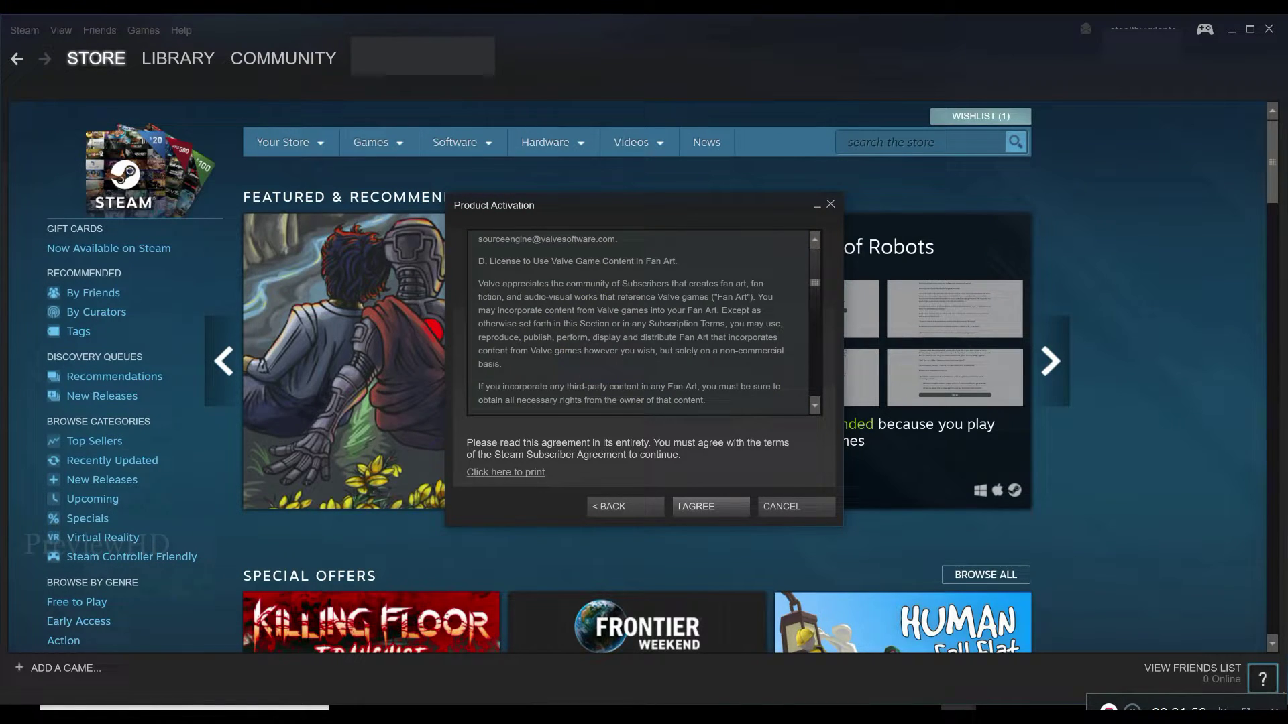
key("Return")
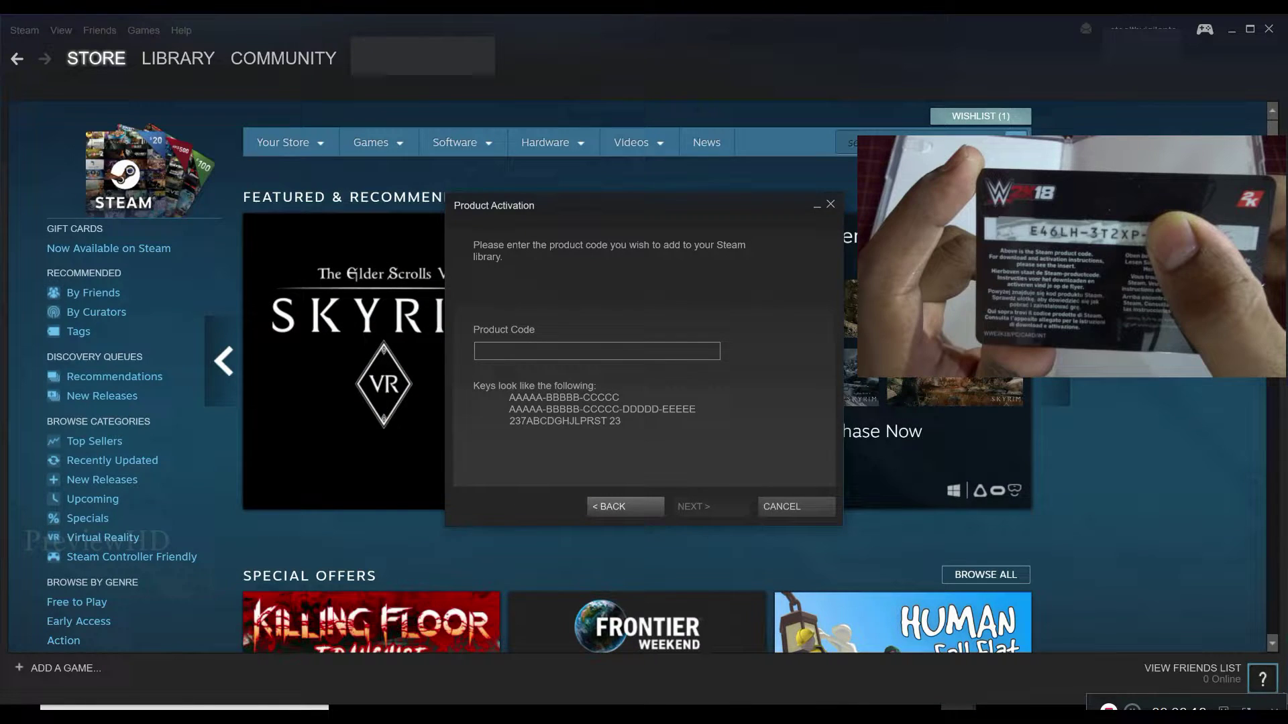
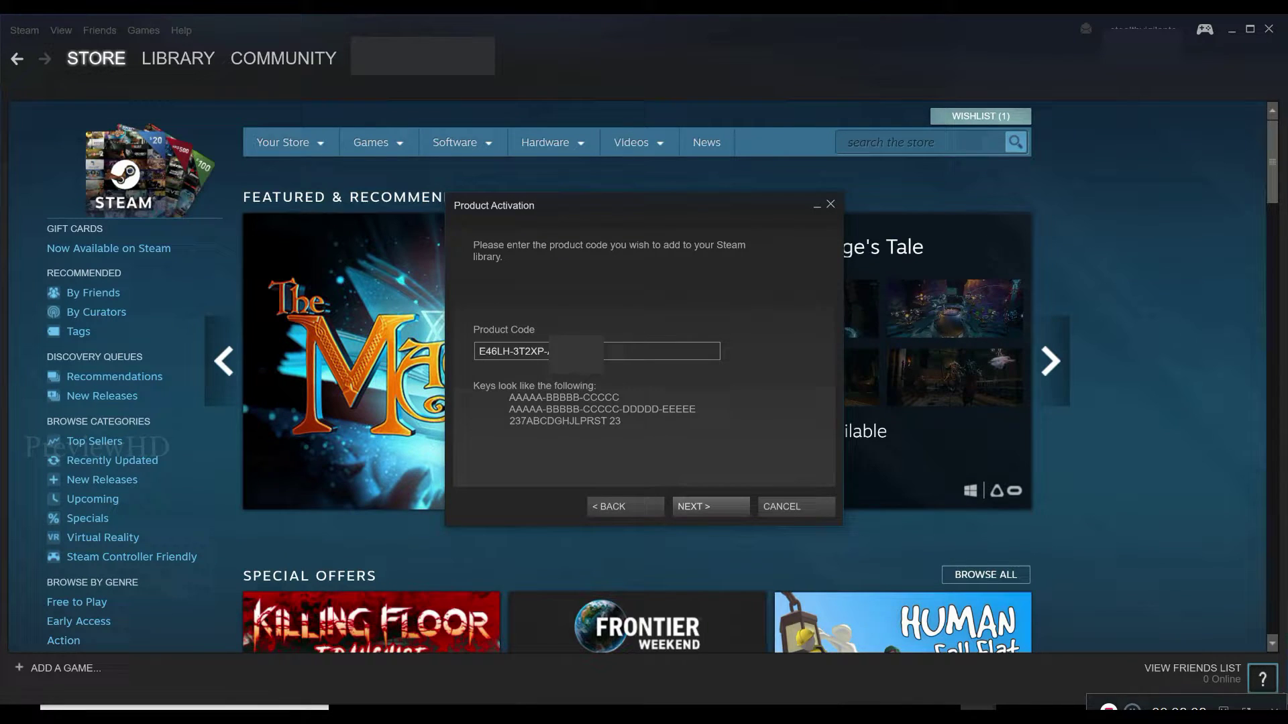
- Activate WWE 2K18 and start its download into D:\SteamLibrary
key("Return")
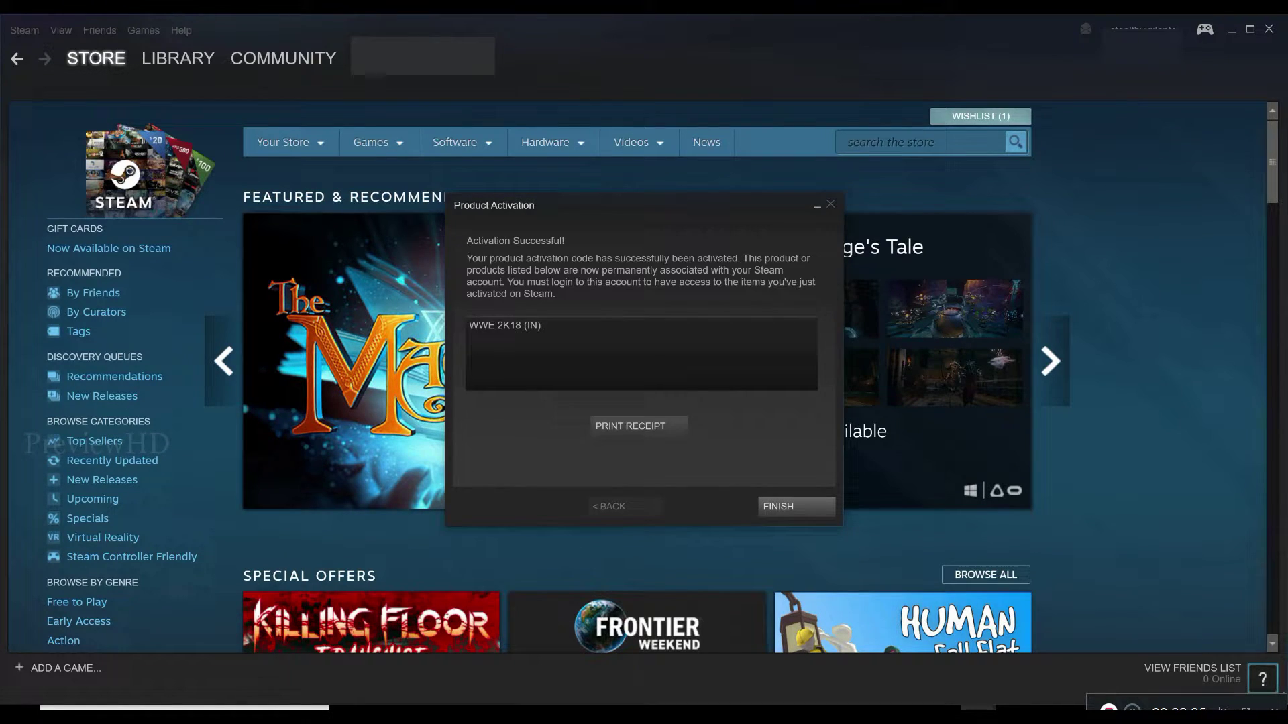
scroll(644, 375, "down", 1)
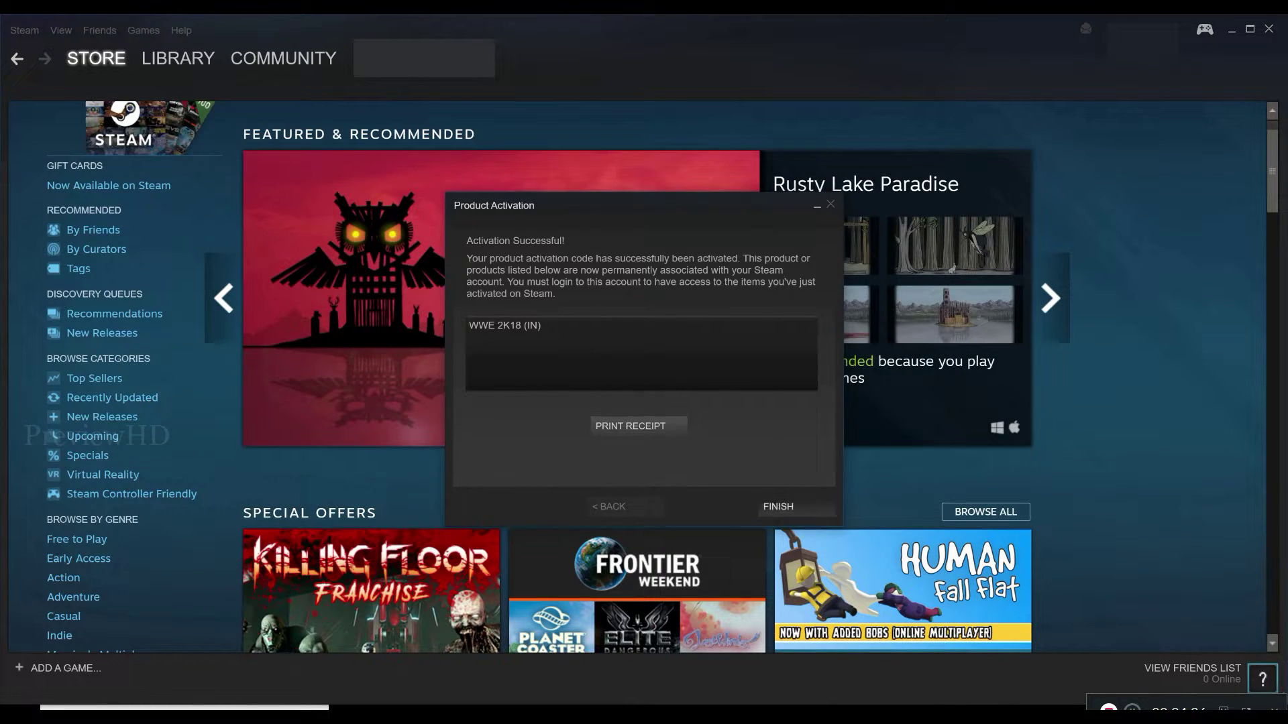
key("Return")
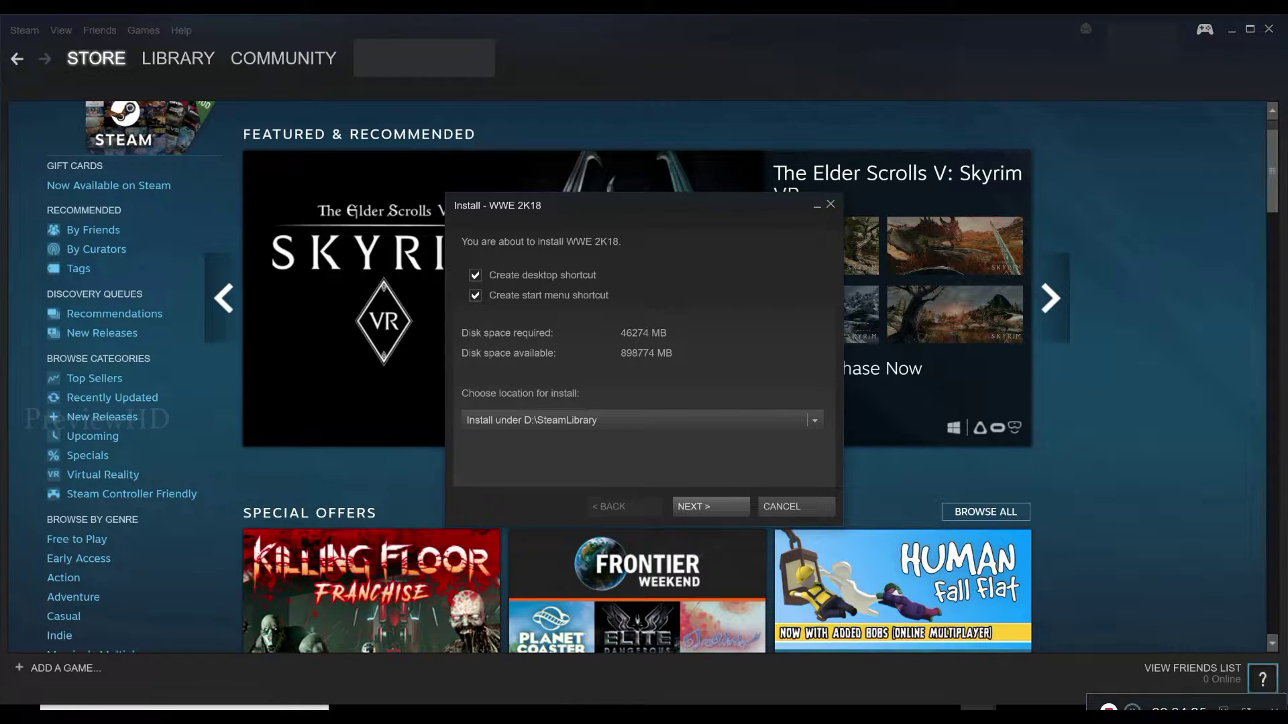
key("Return")
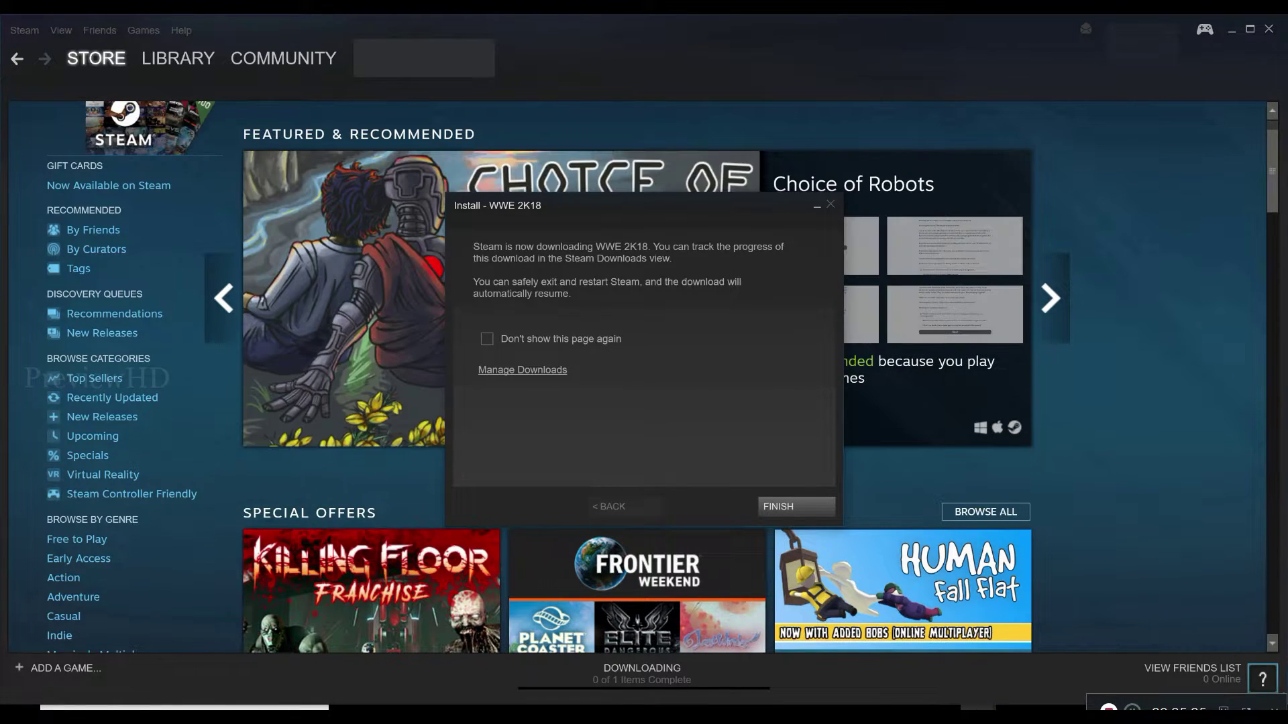
- Close the WWE 2K18 install window once the download has started
key("Return")
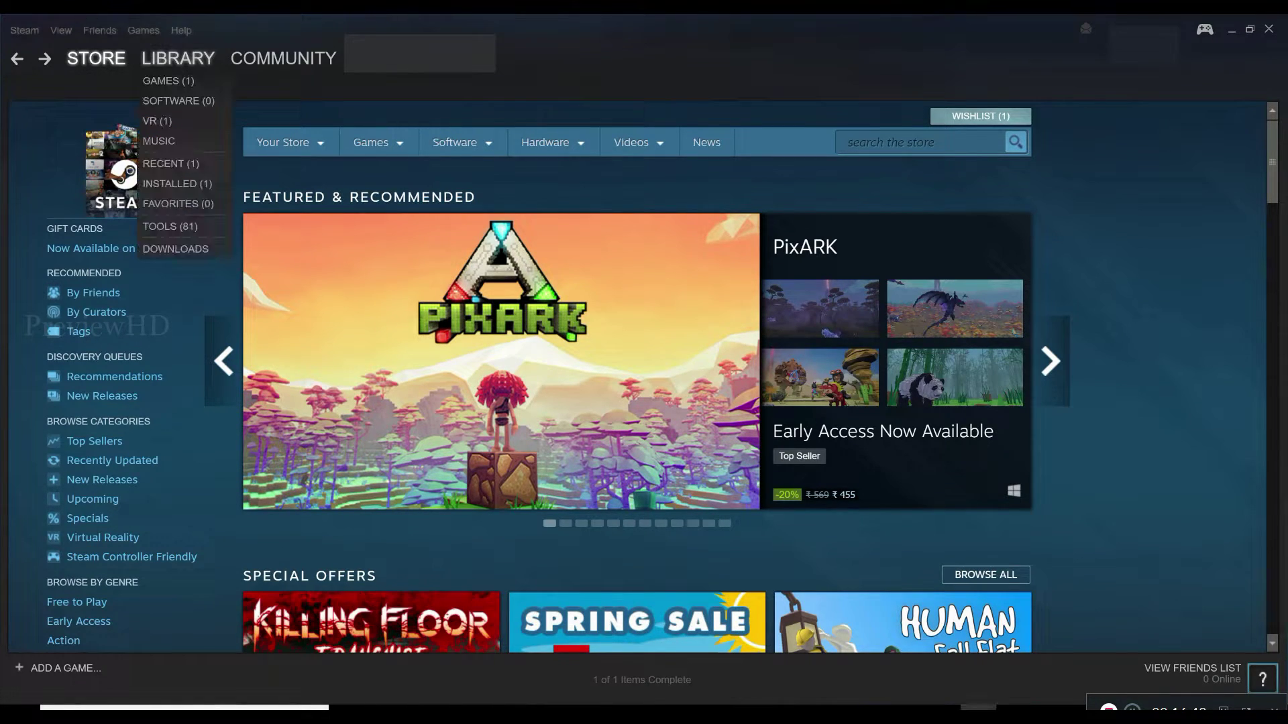
- Show the WWE 2K18 library page and look over its achievements and recent news
left_click(161, 79)
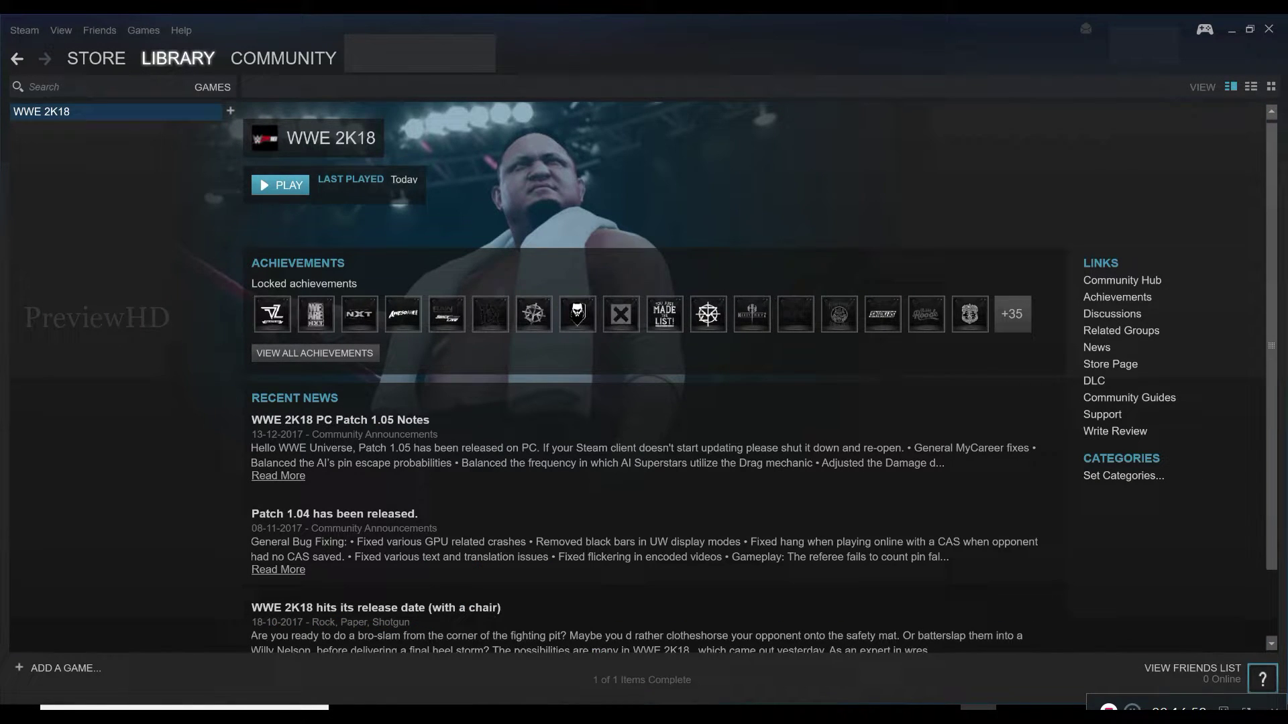
scroll(965, 308, "down", 1)
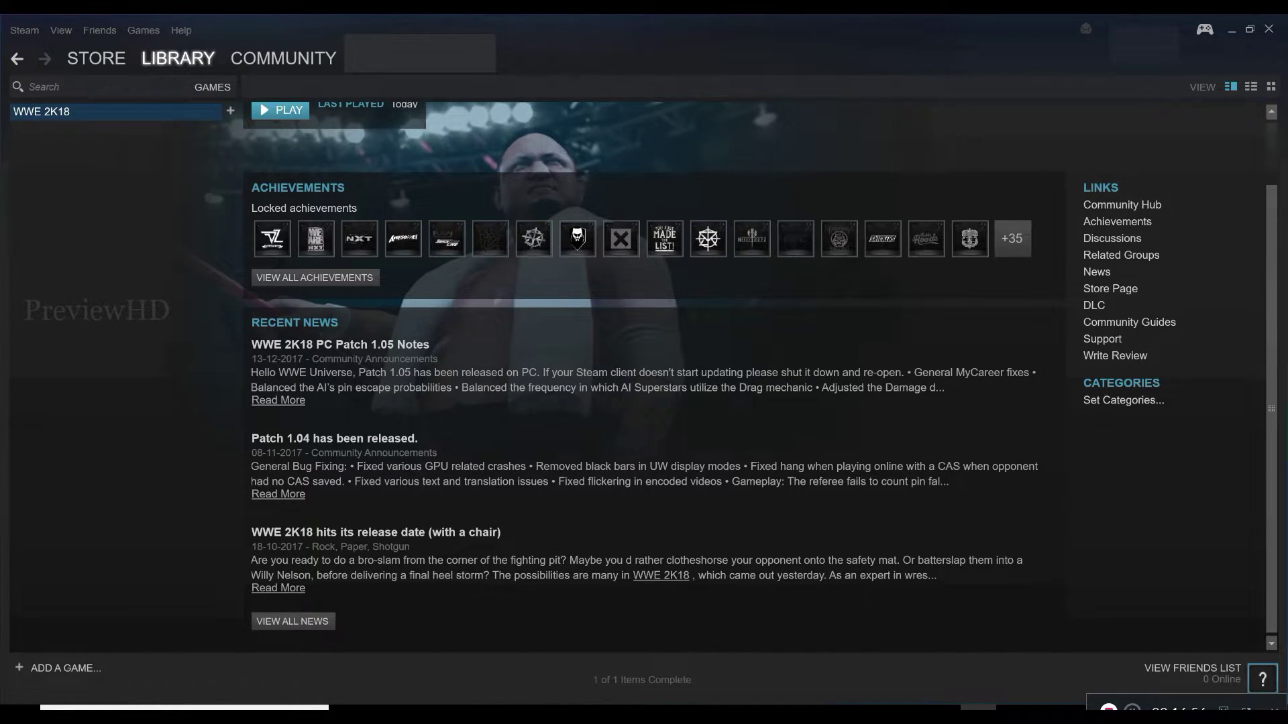
scroll(644, 375, "up", 1)
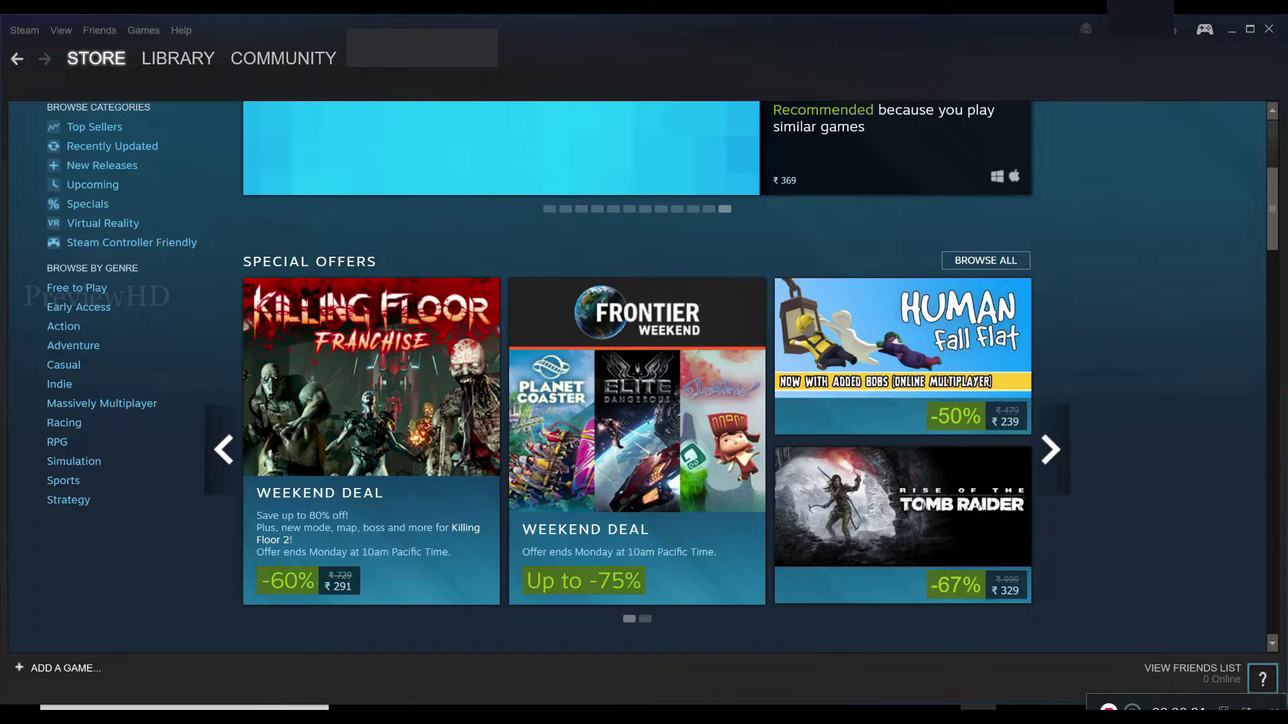
- Redeem a second product key through Add a Game, adding WWE 2K18 Preorder to the account
left_click(65, 668)
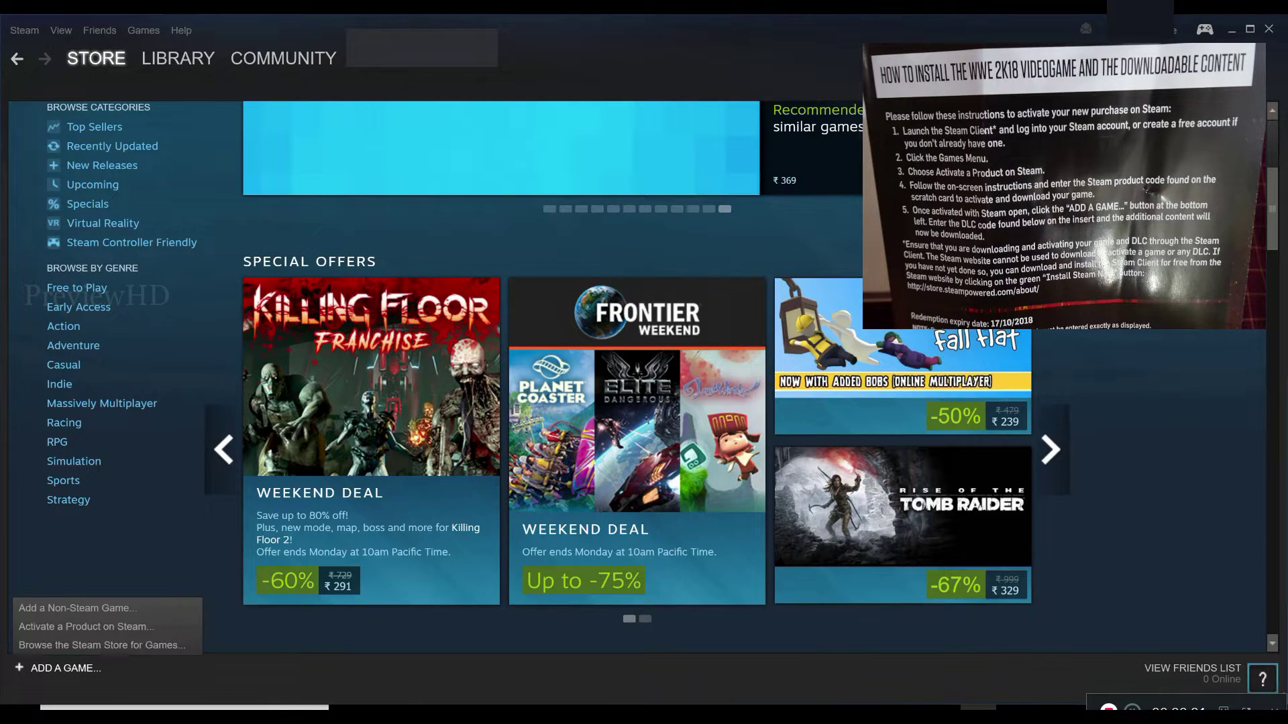
left_click(86, 627)
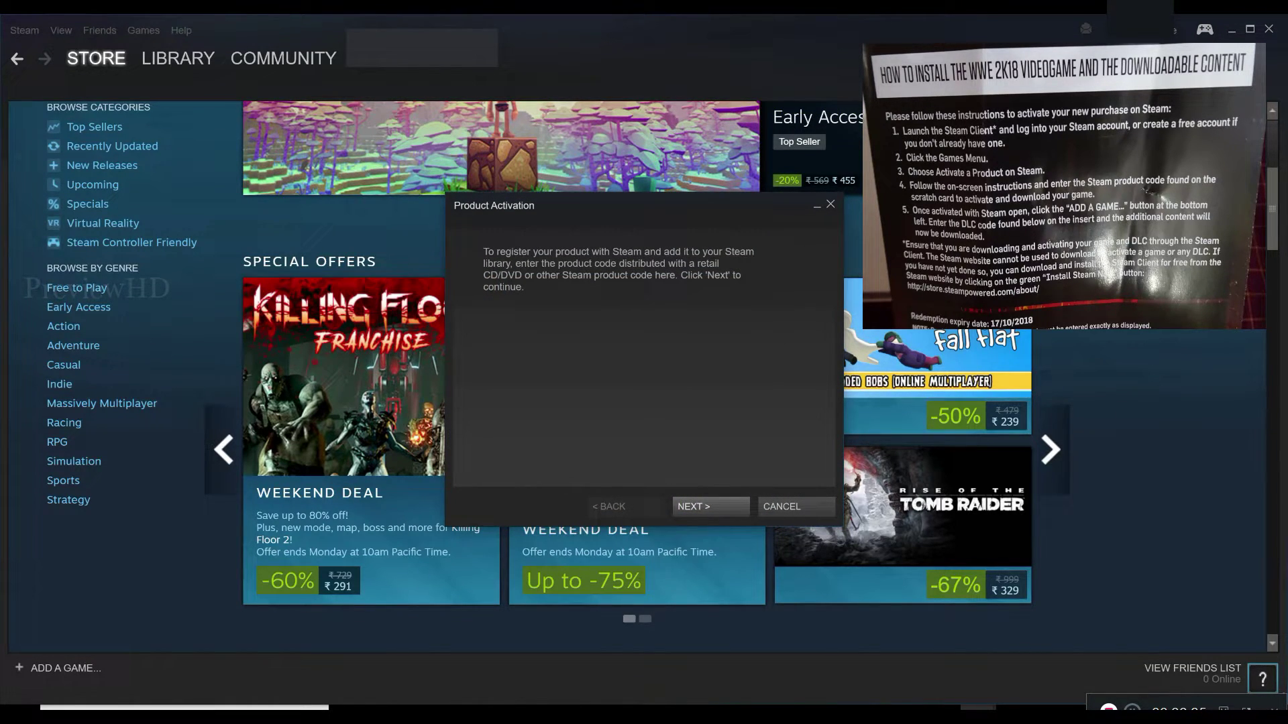
key("Return")
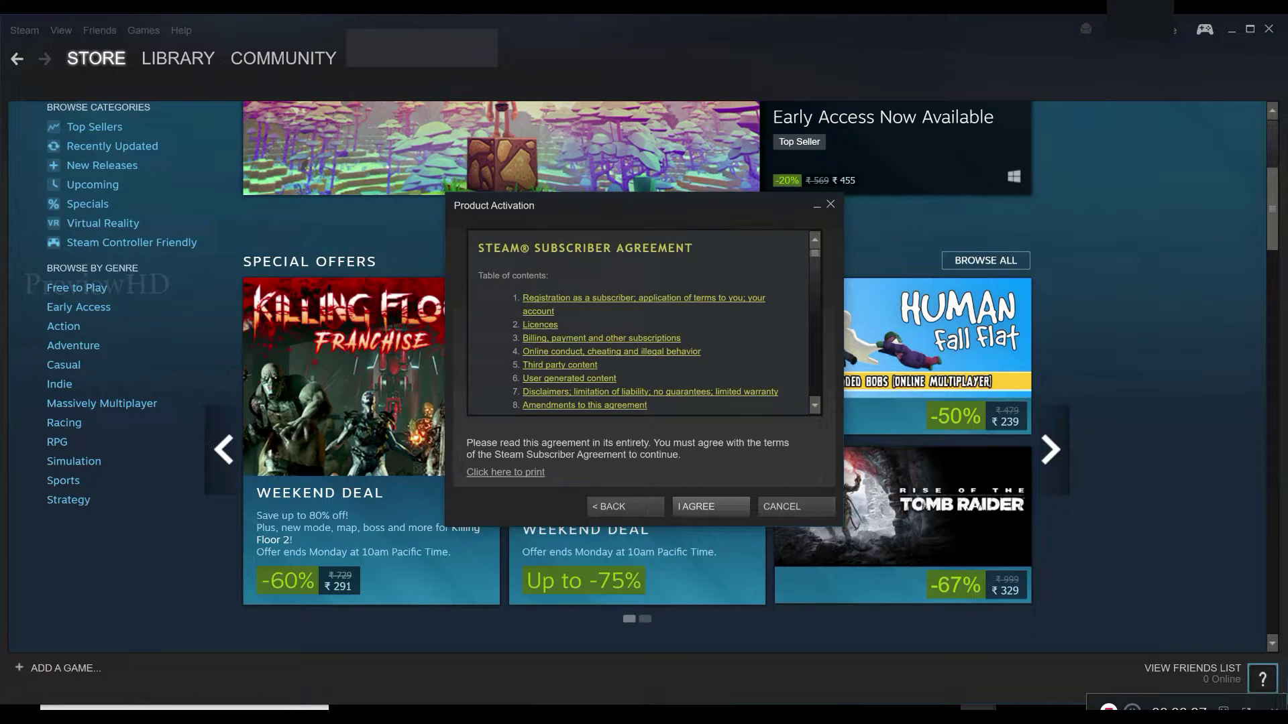
key("Return")
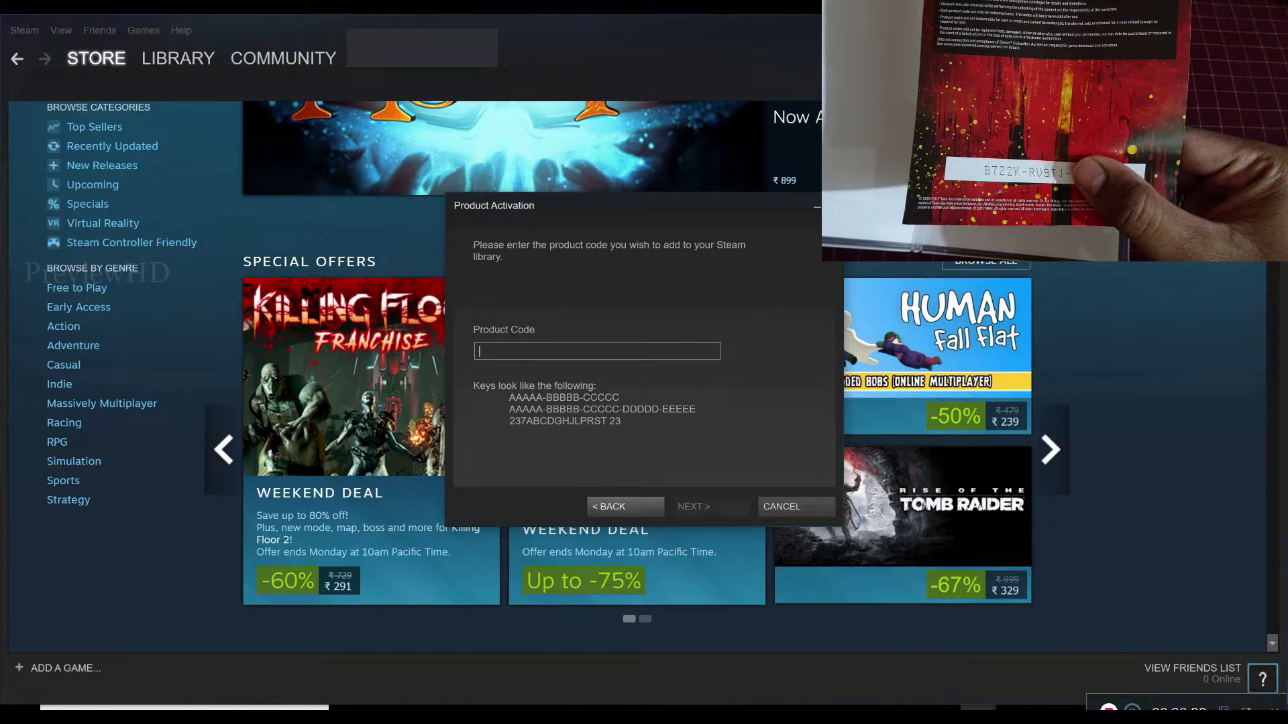
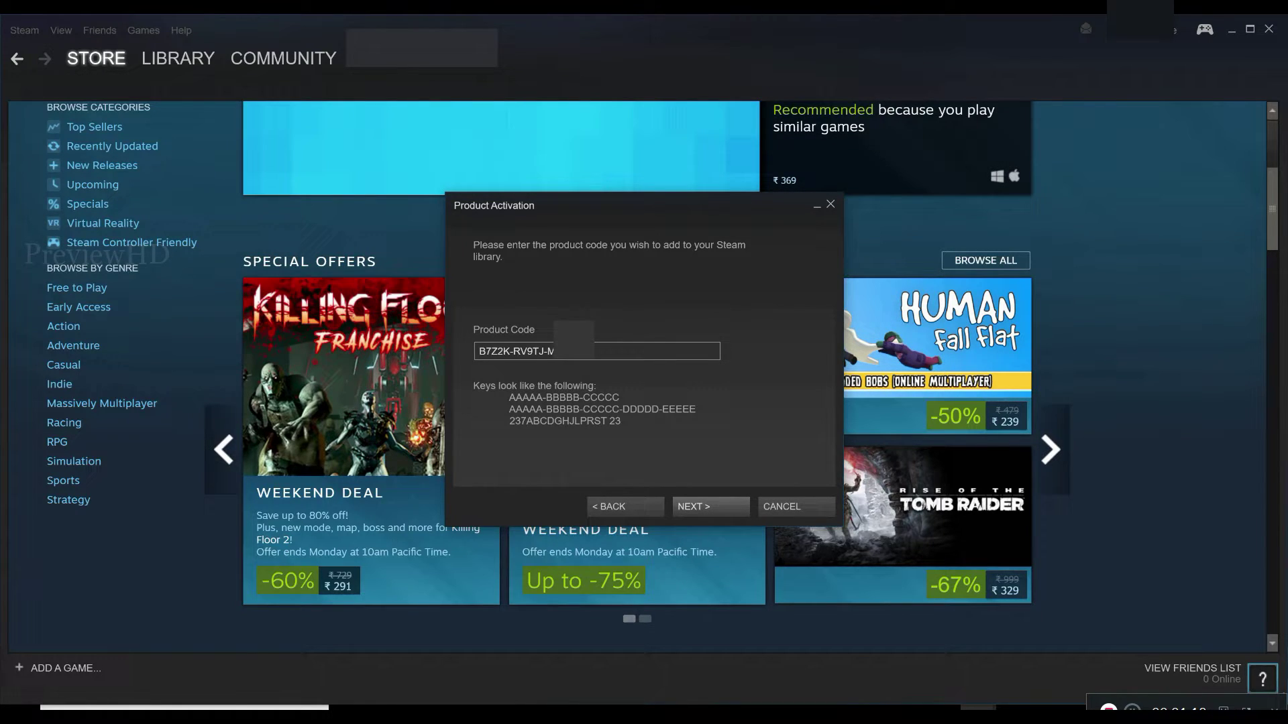
key("Return")
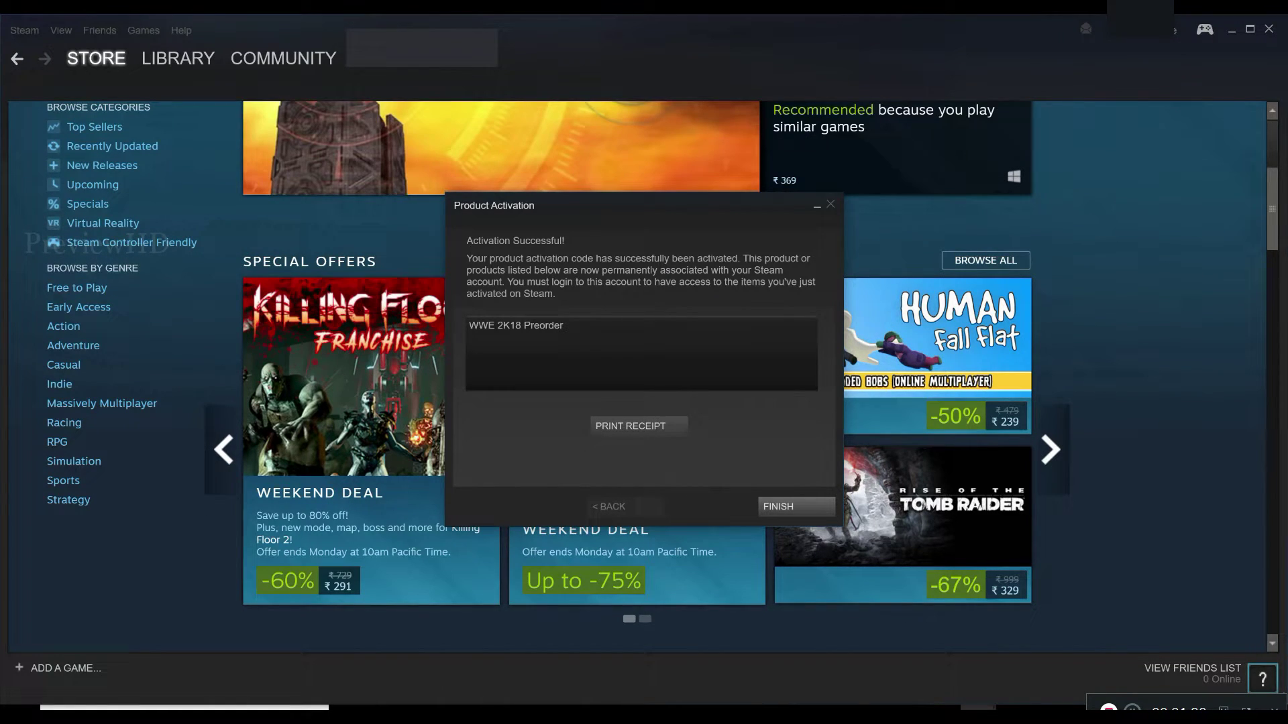
- Close the activation window and select the WWE 2K18 - Kurt Angle Pack DLC entry
key("Return")
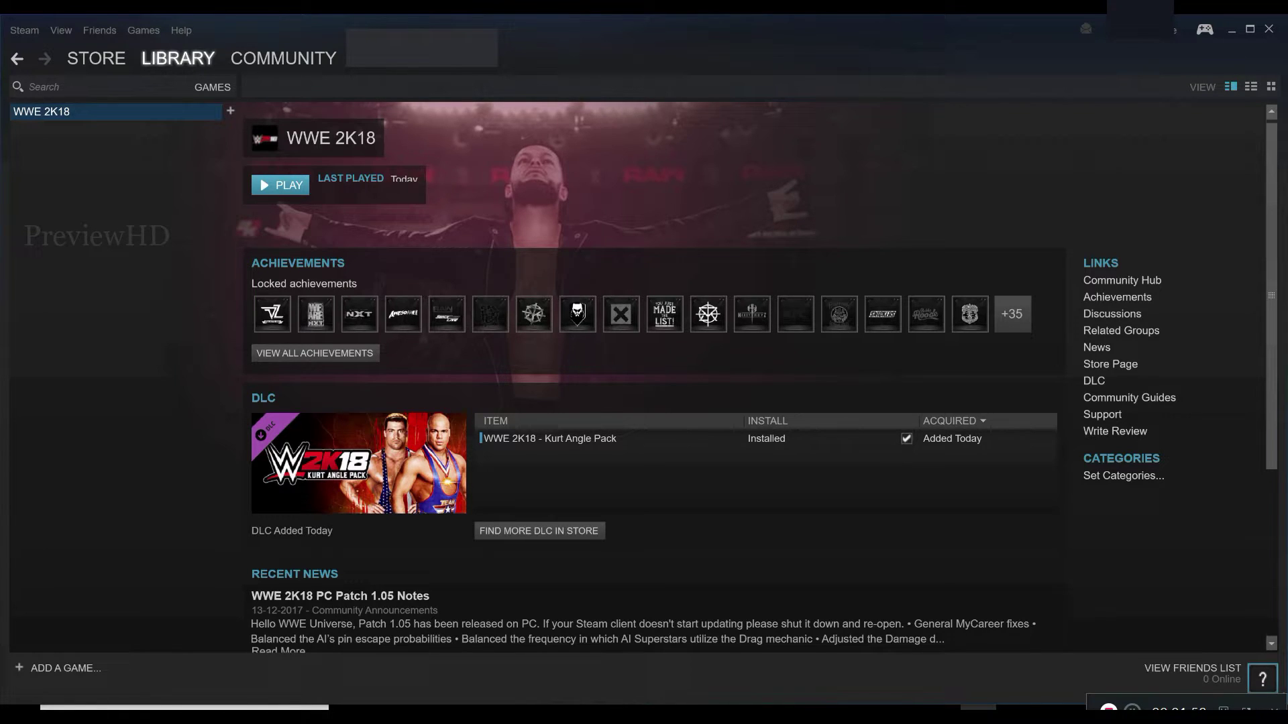
left_click(604, 437)
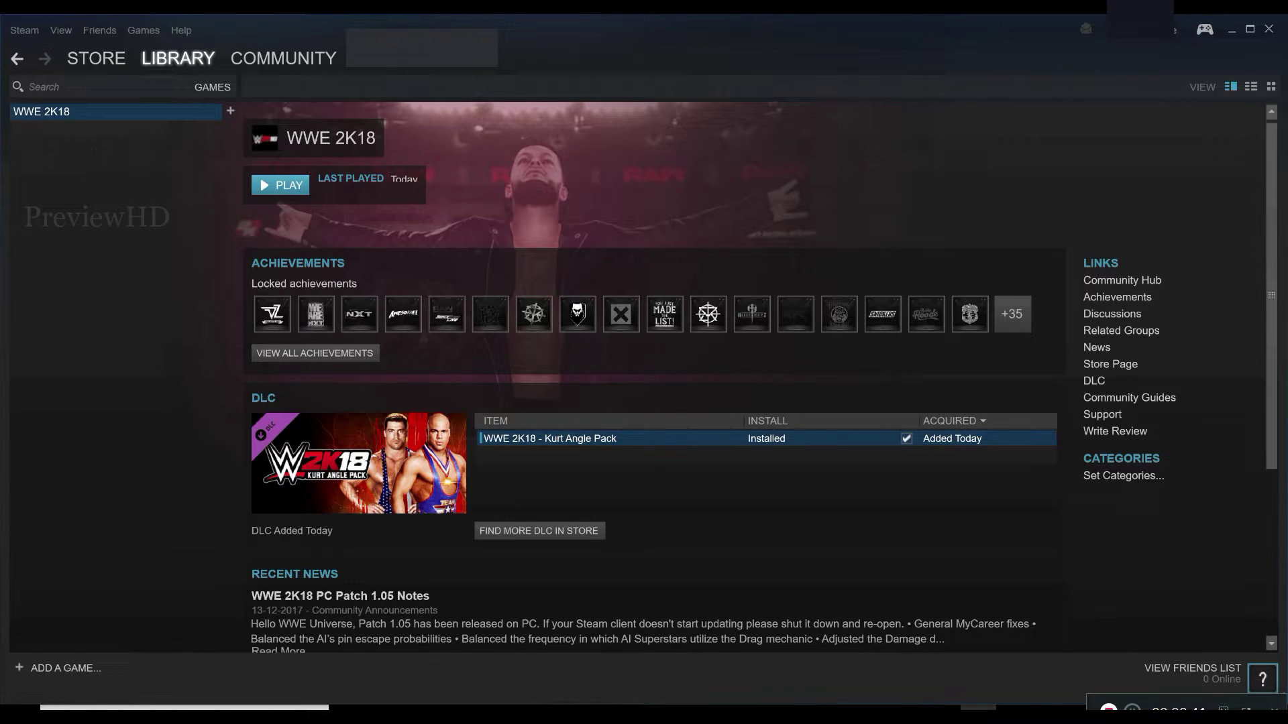
- Browse the Downloadable Content for WWE 2K18 store page, from the Season Pass to the Enduring Icons Pack
left_click(539, 531)
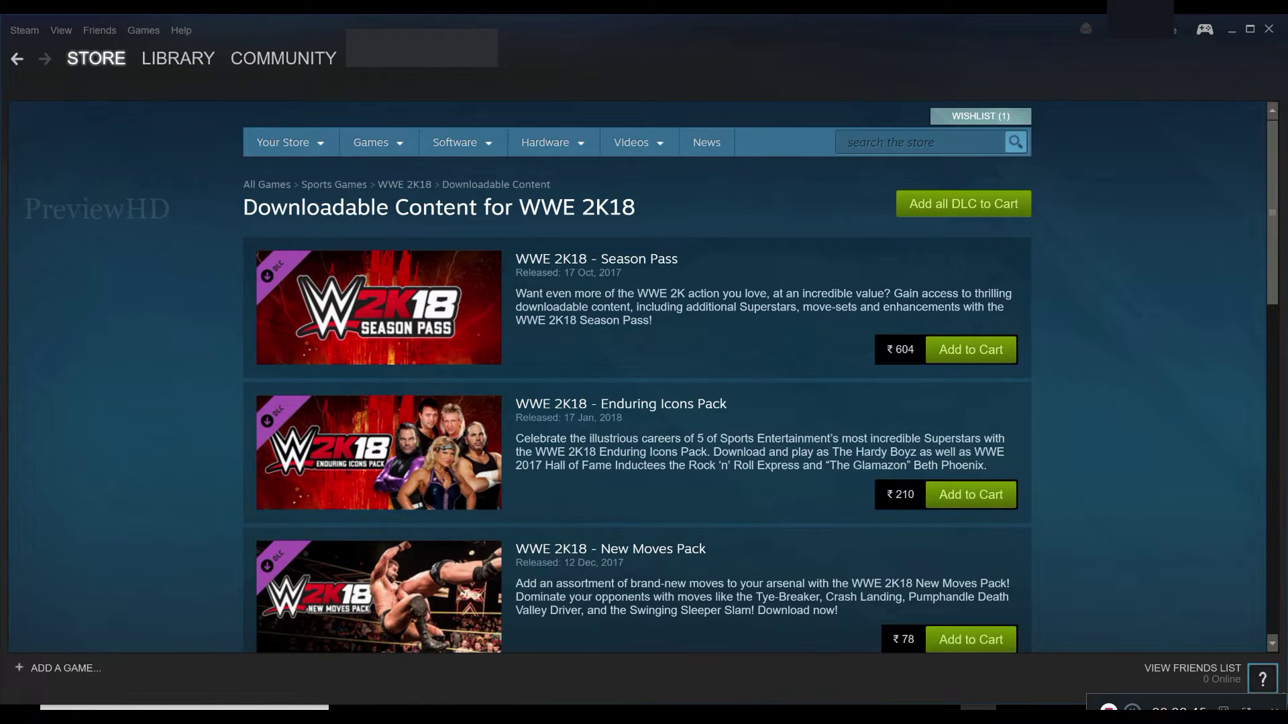
scroll(644, 349, "down", 1)
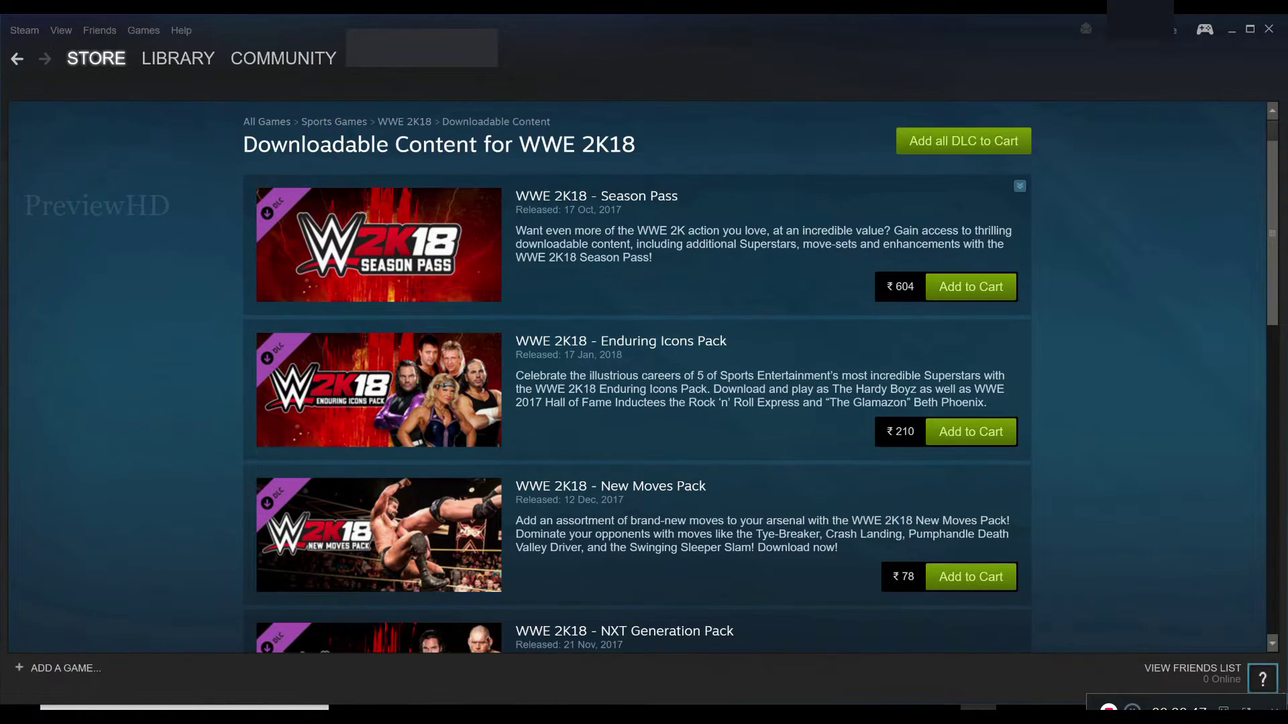